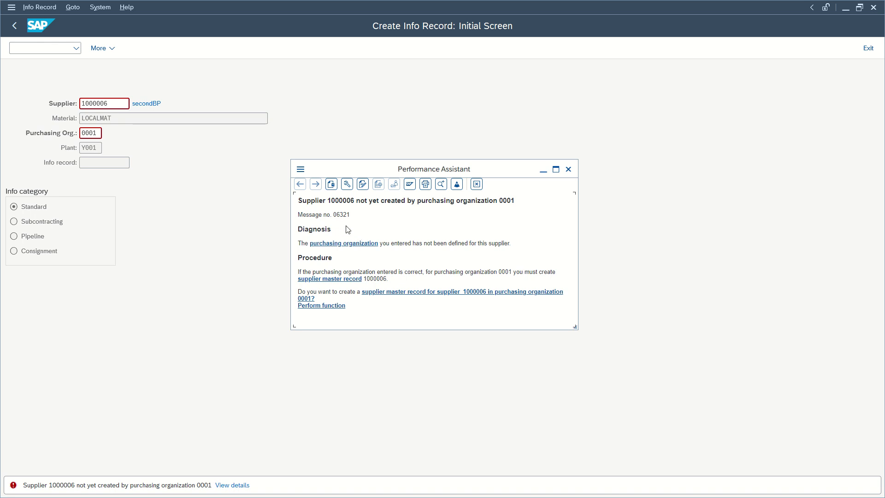
# - Highlight message number 06321 and the error title in the Performance Assistant
pyautogui.doubleClick(341, 214)
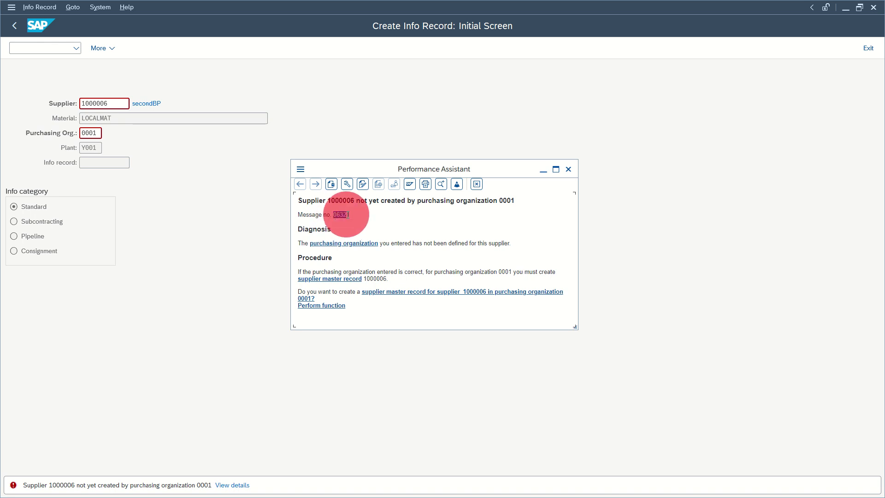
pyautogui.moveTo(305, 201); pyautogui.dragTo(486, 203)
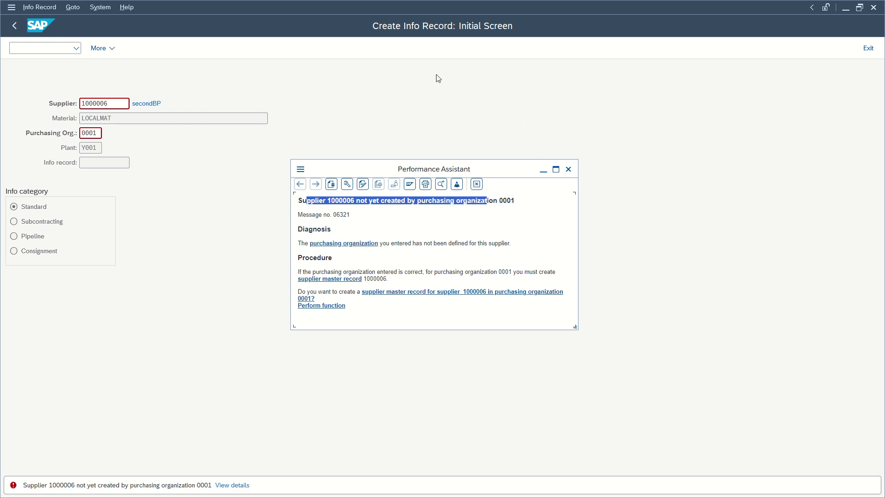
pyautogui.click(569, 168)
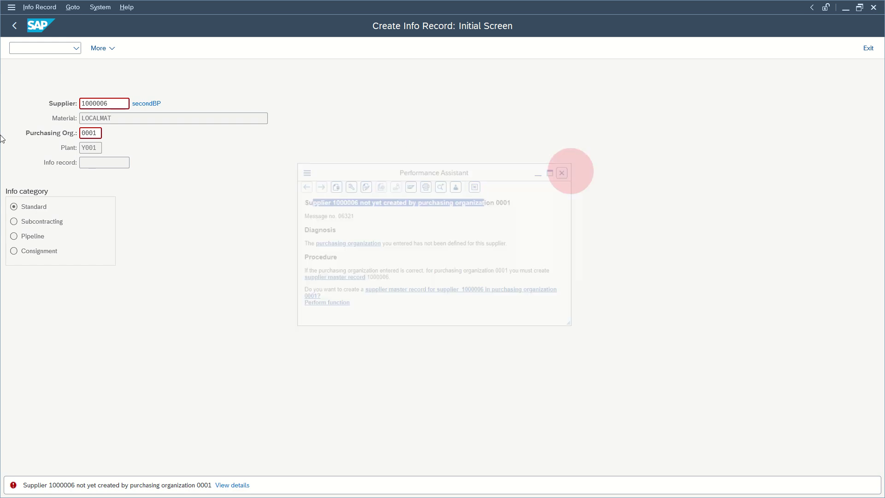
pyautogui.click(116, 104)
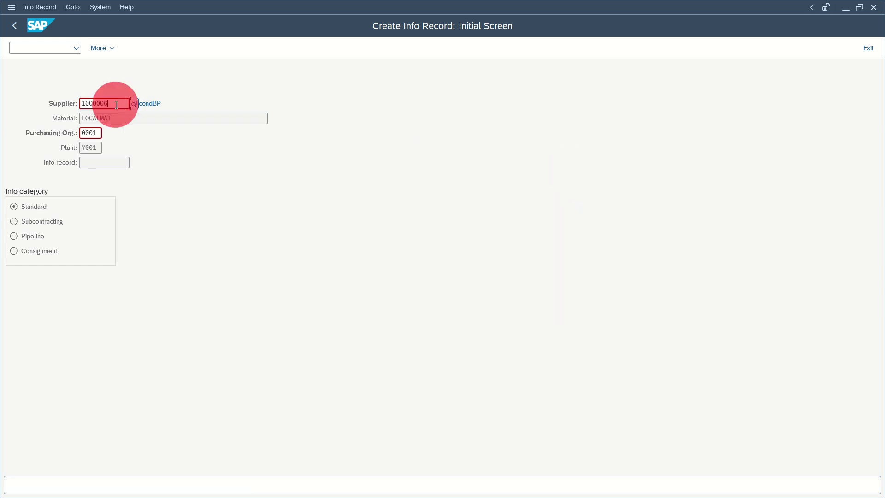
pyautogui.click(97, 119)
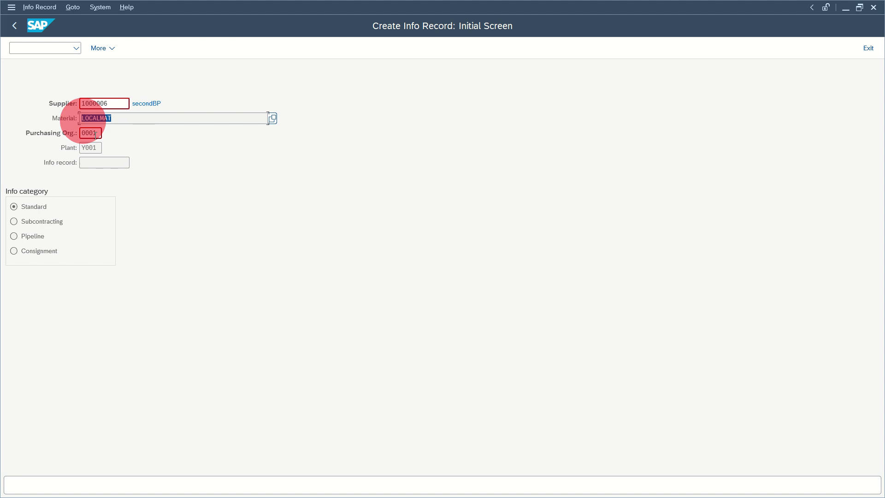
pyautogui.click(85, 133)
pyautogui.click(88, 148)
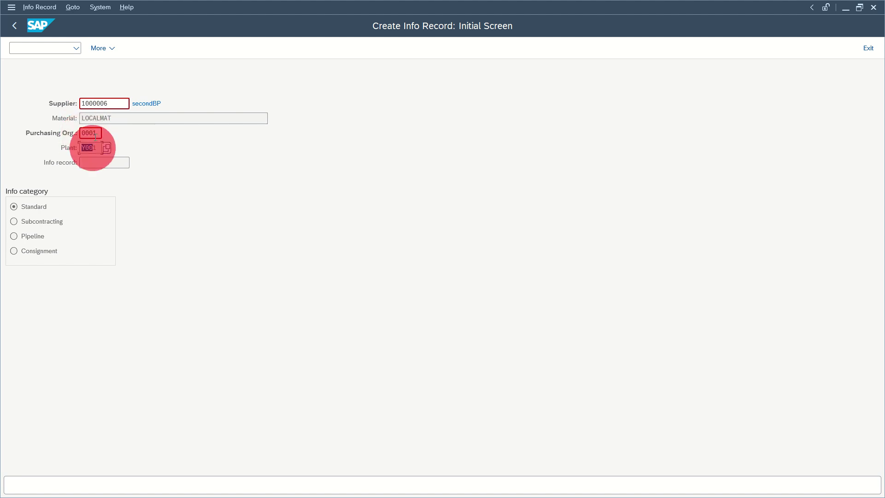
pyautogui.click(85, 103)
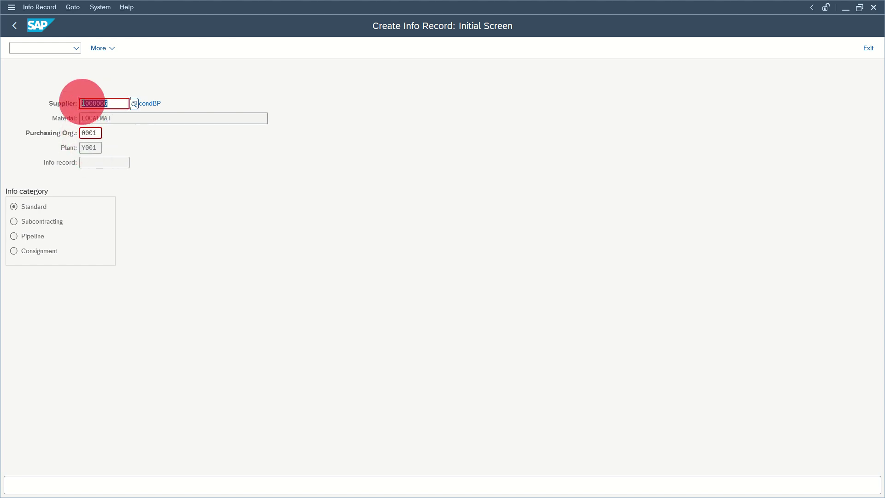
pyautogui.click(89, 132)
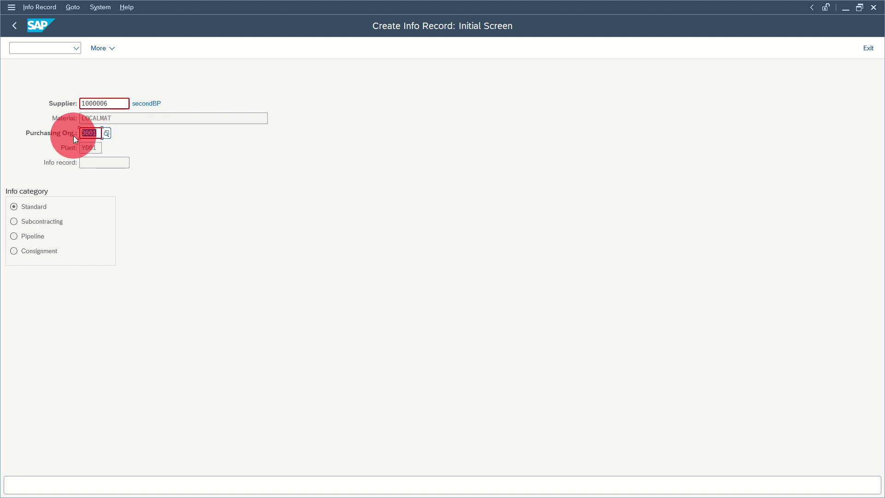
# - Launch business partner maintenance via /obp and search for business partner 322
pyautogui.click(44, 47)
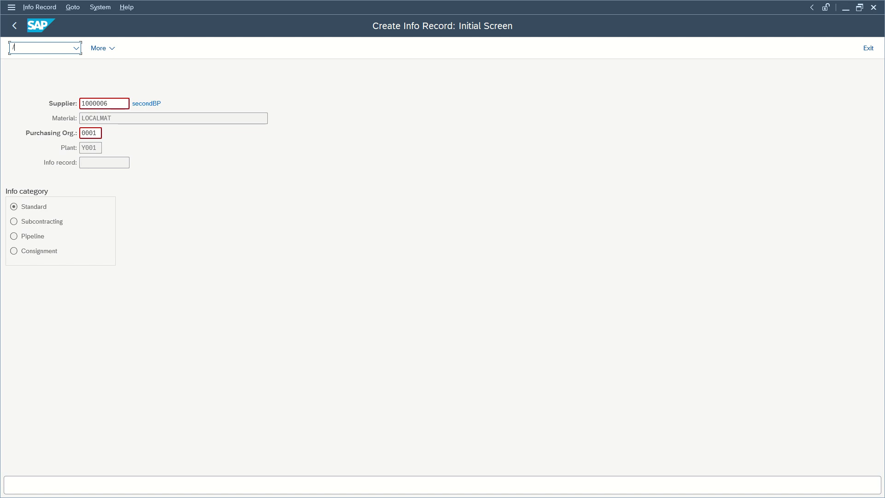
pyautogui.write('obp')
pyautogui.press('Return')
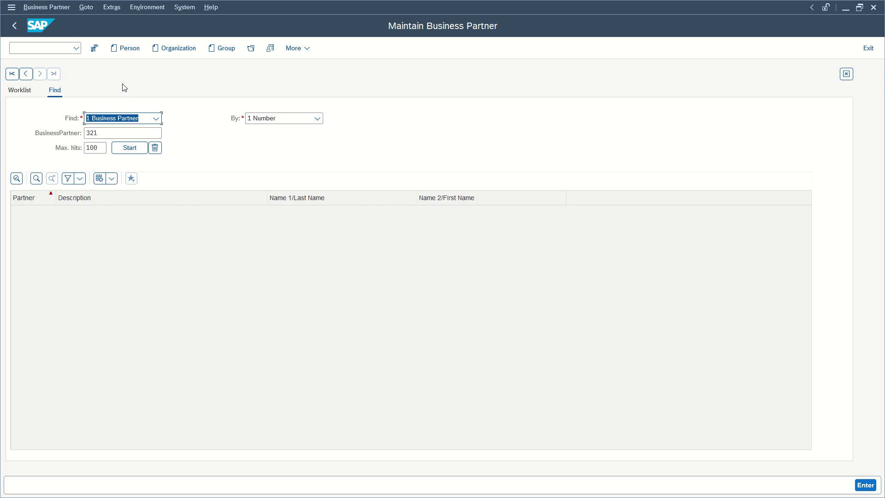
pyautogui.click(103, 132)
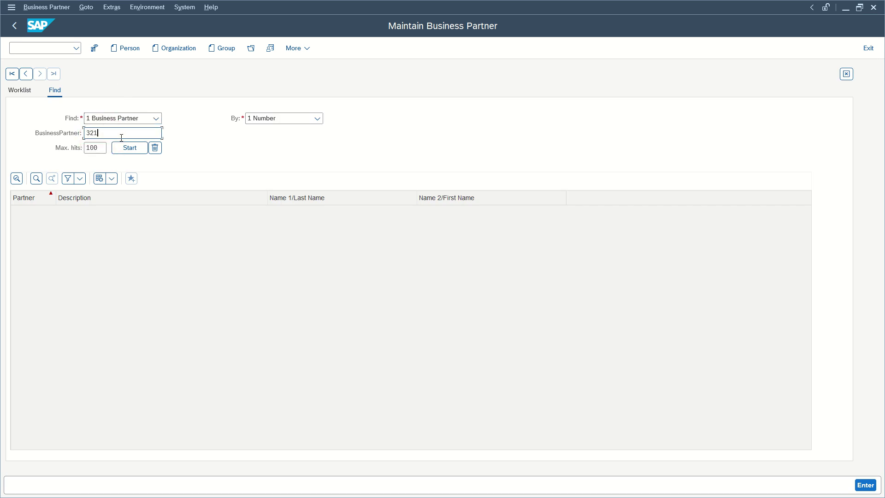
pyautogui.press('BackSpace')
pyautogui.write('2')
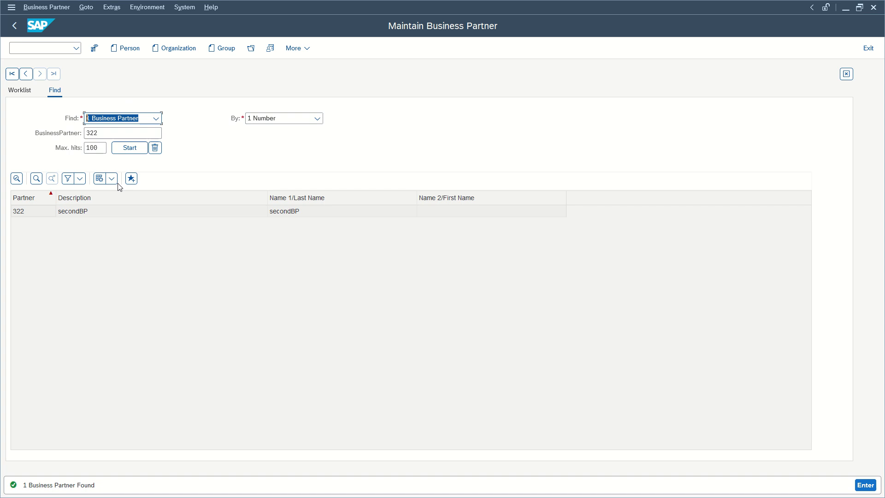
# - Open partner 322 secondBP for change and add the FLVN01 Supplier role
pyautogui.click(110, 212)
pyautogui.doubleClick(110, 211)
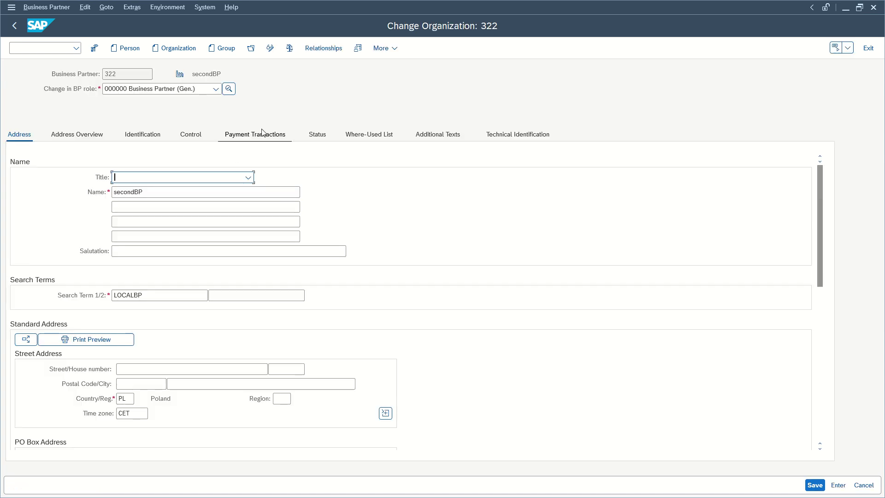
pyautogui.click(163, 89)
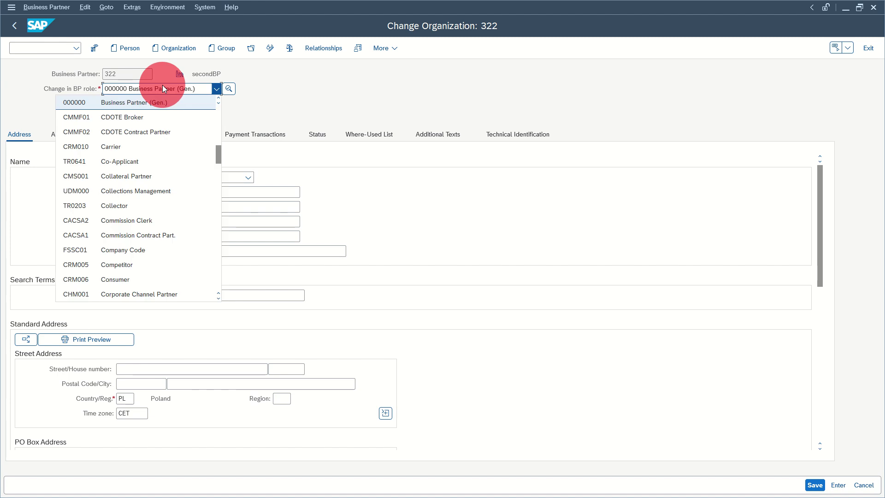
pyautogui.scroll(-5, 140, 172)
pyautogui.scroll(-5, 152, 176)
pyautogui.scroll(-4, 162, 180)
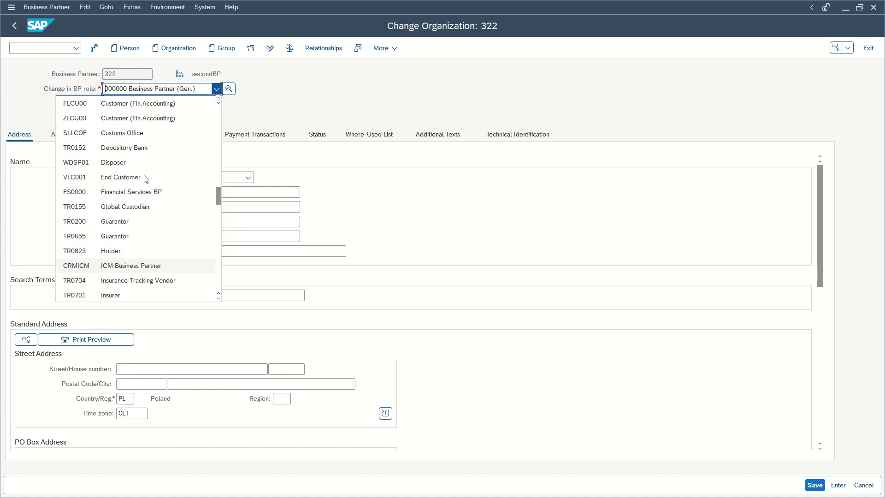
pyautogui.scroll(-2, 165, 184)
pyautogui.scroll(-5, 166, 187)
pyautogui.scroll(-4, 159, 190)
pyautogui.scroll(-5, 156, 193)
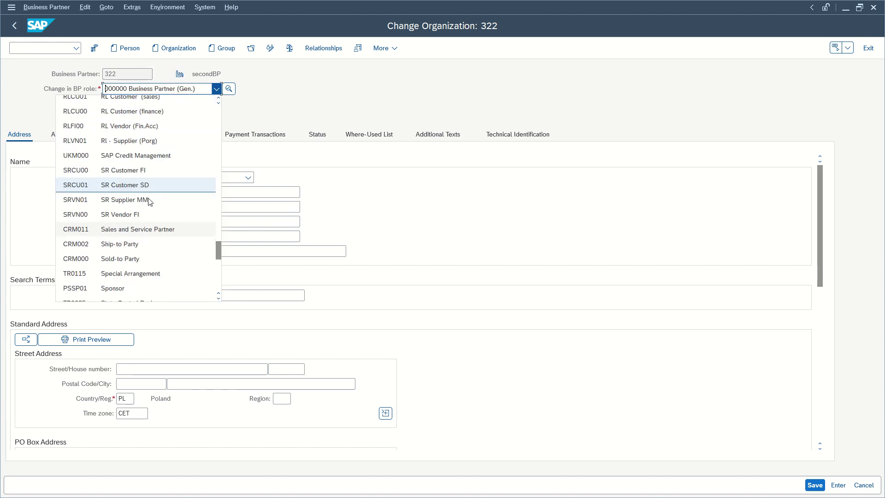
pyautogui.scroll(-2, 150, 200)
pyautogui.scroll(-5, 146, 188)
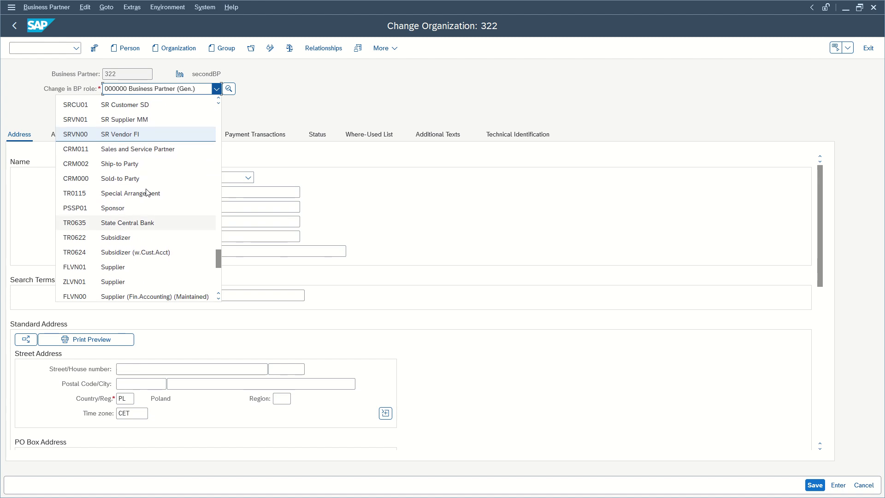
pyautogui.scroll(-5, 145, 189)
pyautogui.scroll(-2, 148, 195)
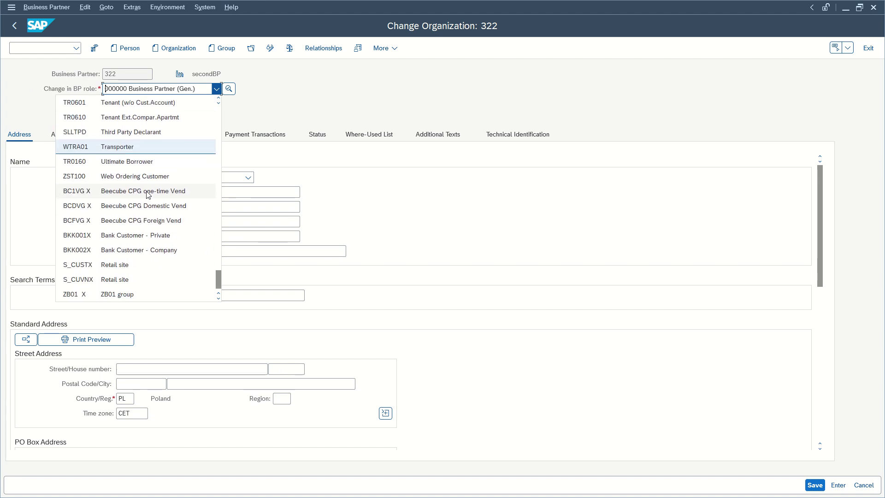
pyautogui.scroll(5, 148, 195)
pyautogui.scroll(-3, 148, 195)
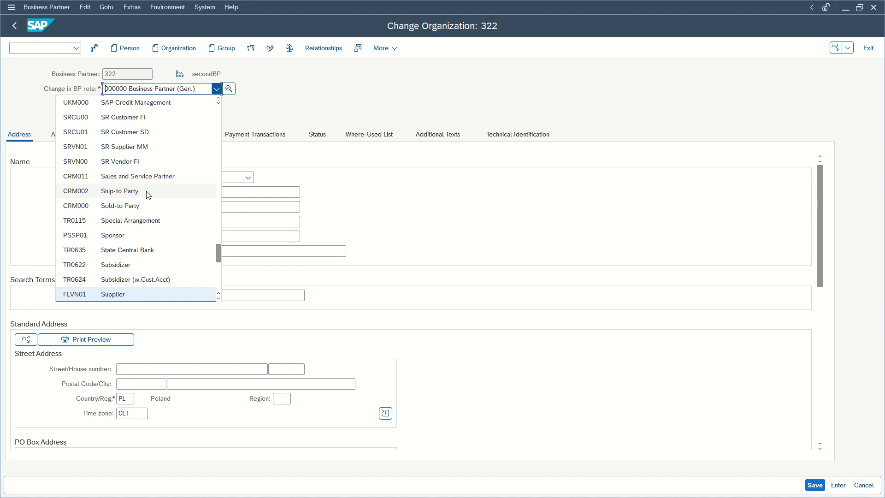
pyautogui.scroll(-3, 147, 195)
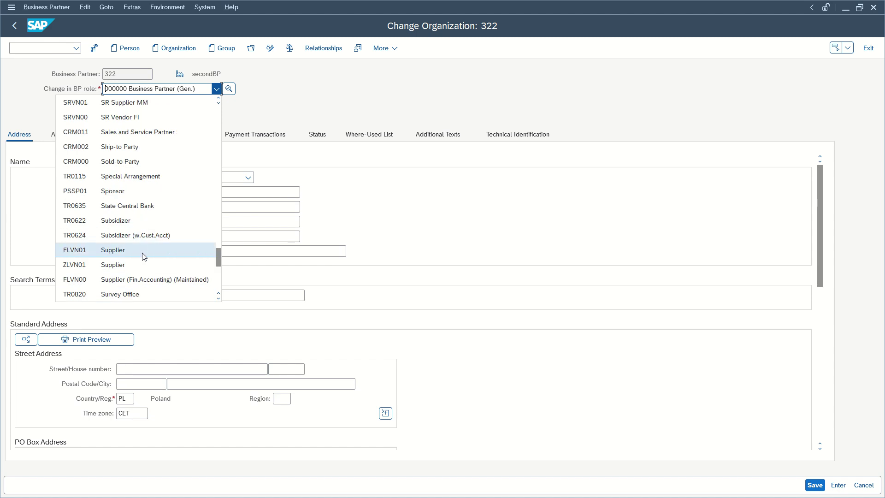
pyautogui.click(97, 252)
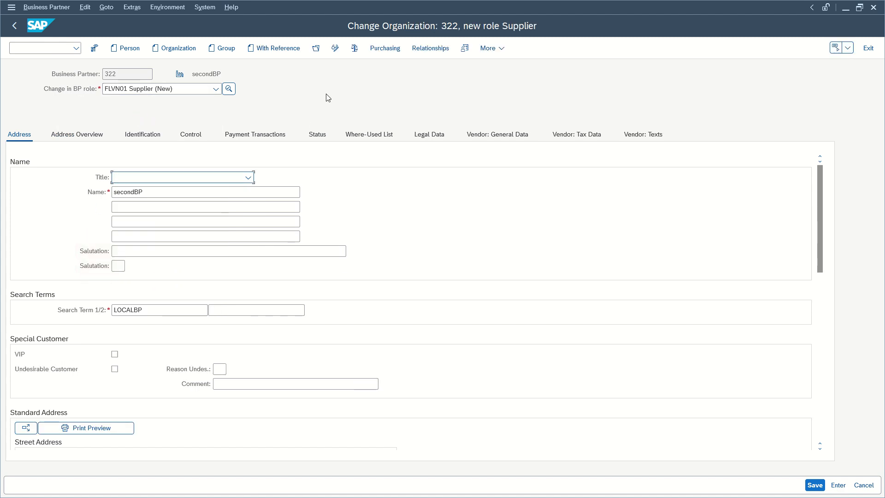
# - Assign purchasing organization 0001 Einkaufsorg. 0001 in the supplier's purchasing data
pyautogui.click(385, 48)
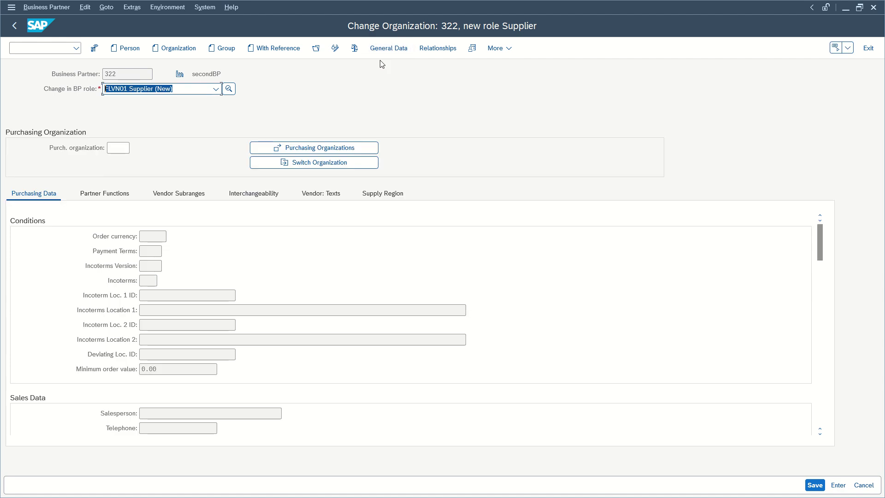
pyautogui.click(119, 148)
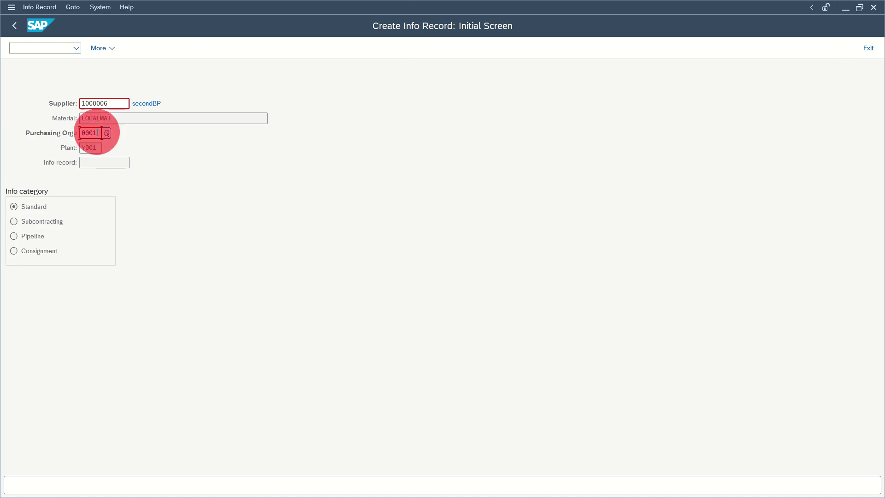
pyautogui.moveTo(100, 133); pyautogui.dragTo(80, 133)
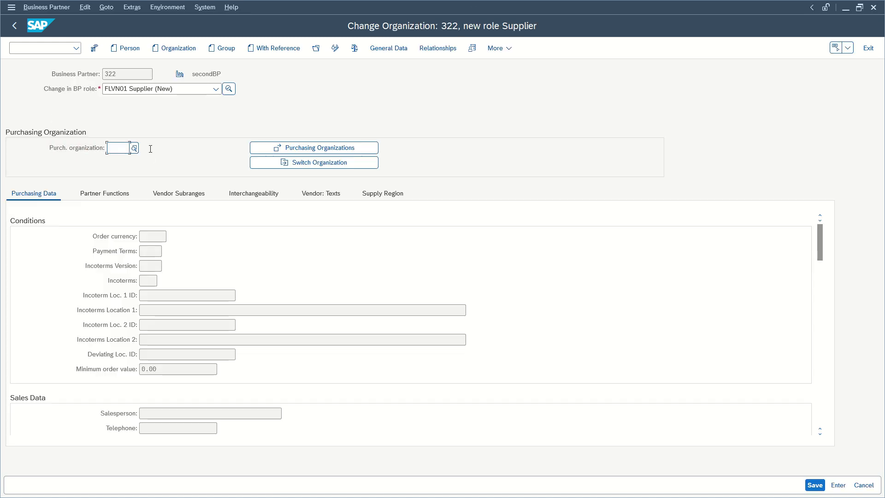
pyautogui.click(119, 148)
pyautogui.write('00')
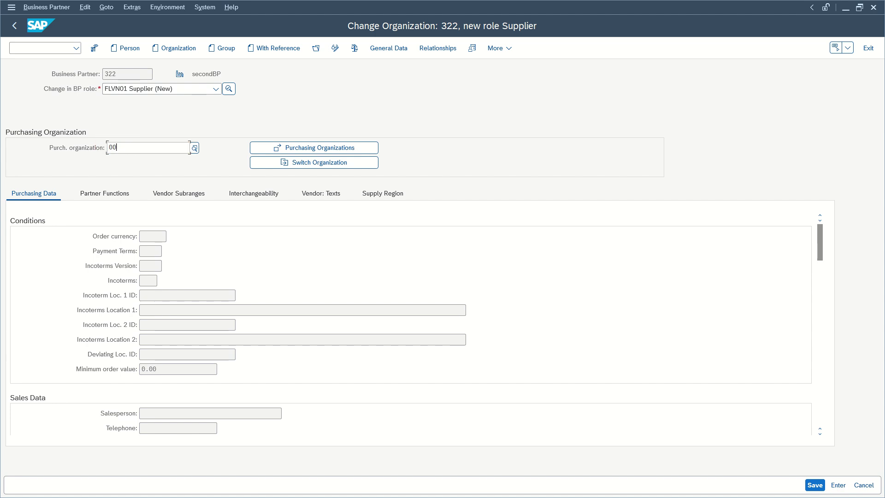
pyautogui.write('01')
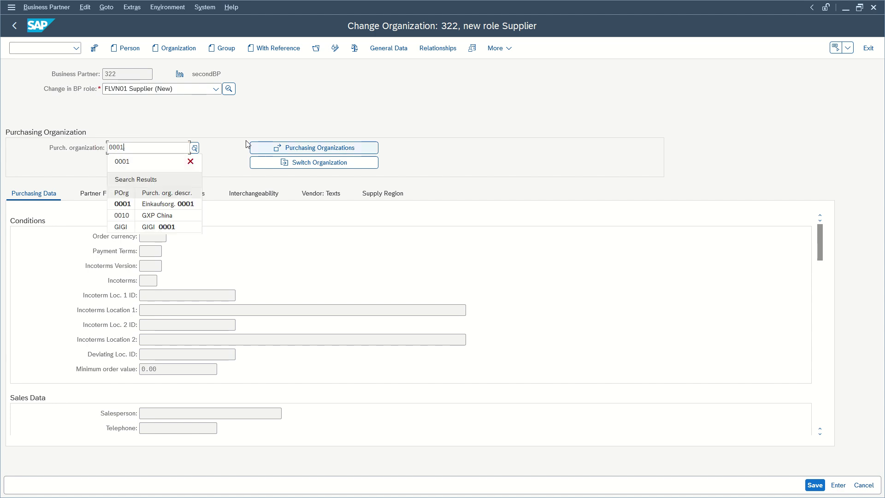
pyautogui.click(156, 204)
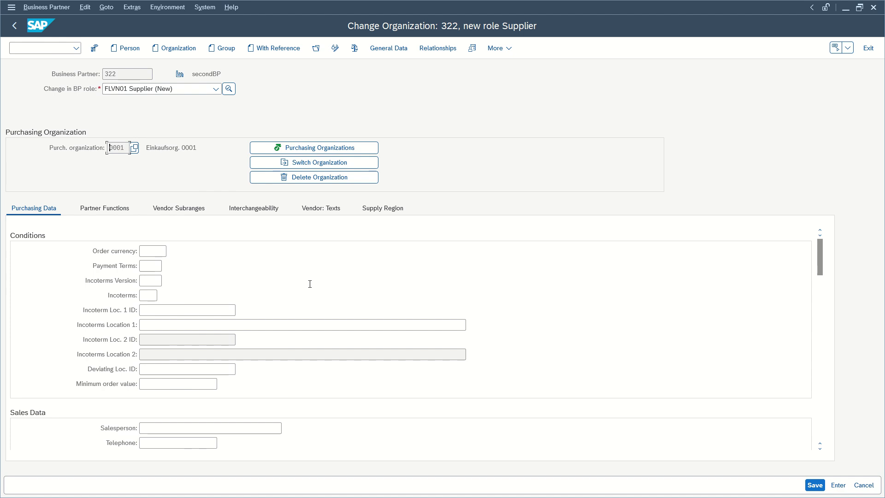
# - Attempt to save, then enter Krakow as the city in the standard address
pyautogui.click(816, 484)
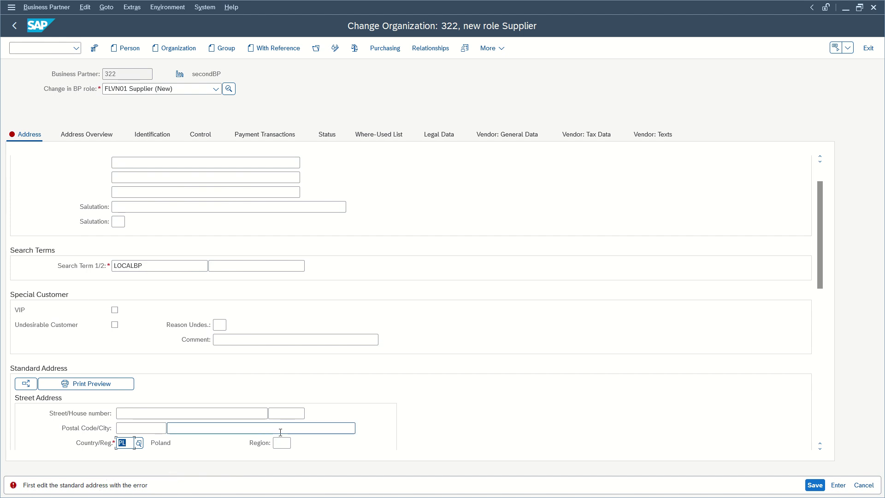
pyautogui.click(837, 484)
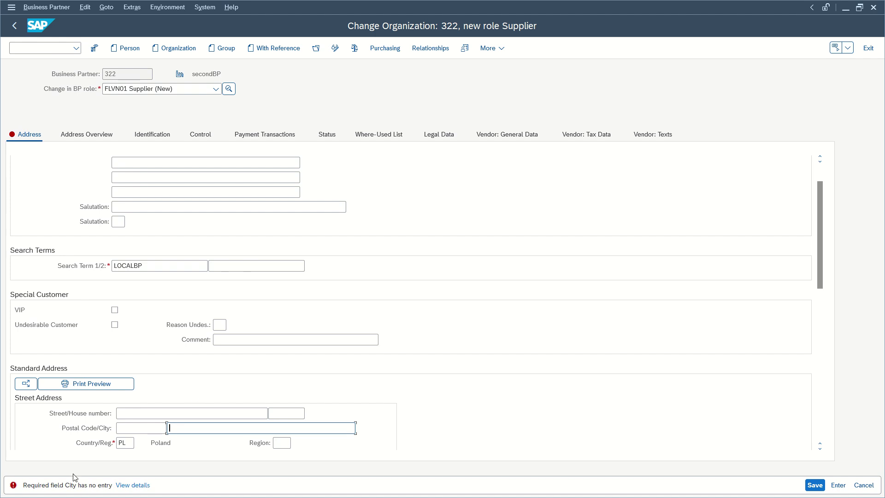
pyautogui.click(204, 429)
pyautogui.write('Krakow')
pyautogui.press('Return')
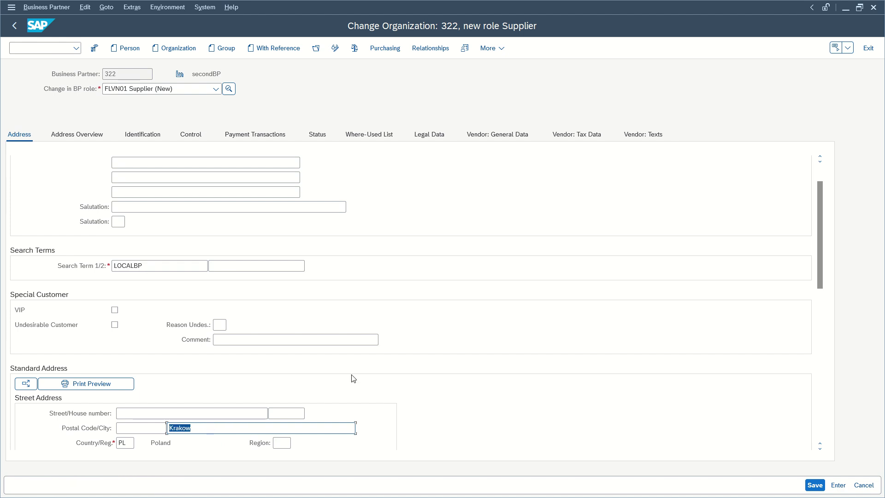
# - Save business partner 322 with the maintained Supplier role
pyautogui.click(813, 486)
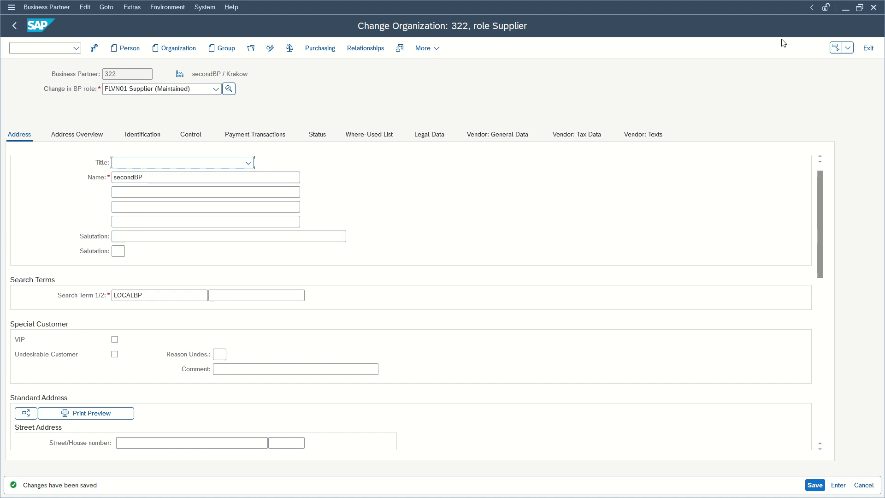
# - Leave partner maintenance and recheck supplier 1000006 against purchasing org 0001
pyautogui.click(873, 9)
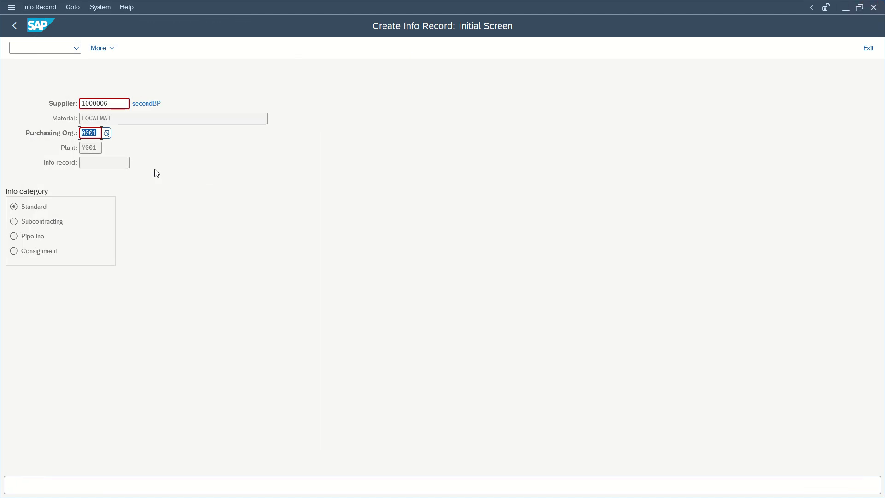
pyautogui.click(119, 104)
pyautogui.press('Return')
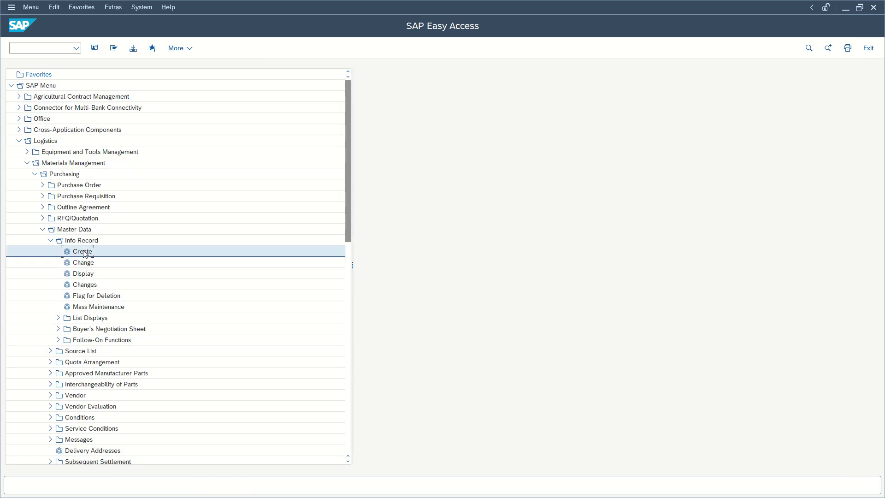
# - Create an info record for supplier 1000006, LOCALMAT, org 0001, plant Y001 through General Data
pyautogui.doubleClick(84, 250)
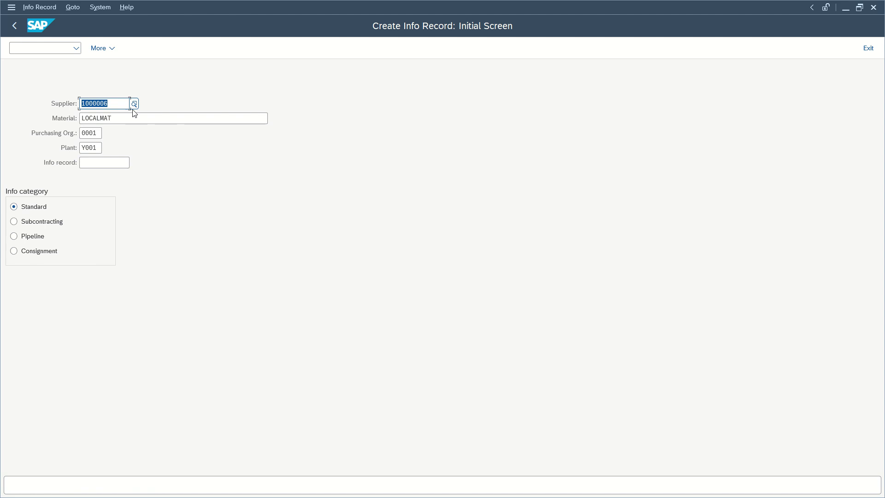
pyautogui.click(114, 104)
pyautogui.click(111, 117)
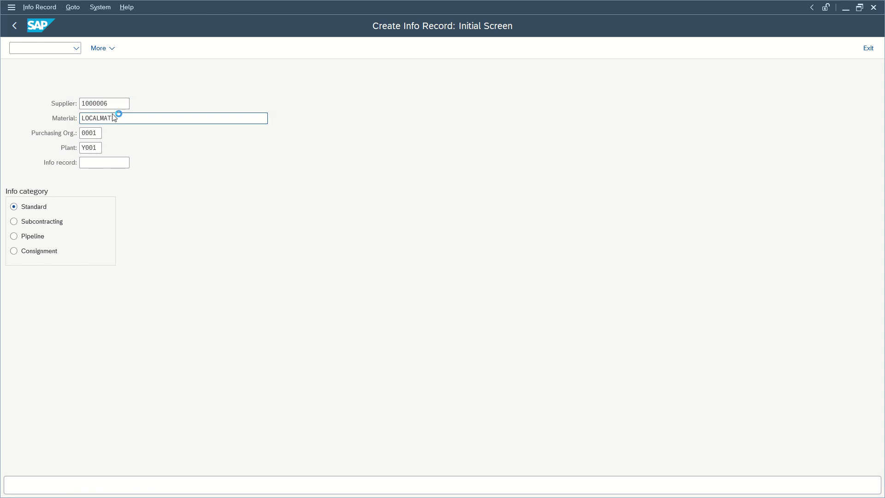
pyautogui.press('Return')
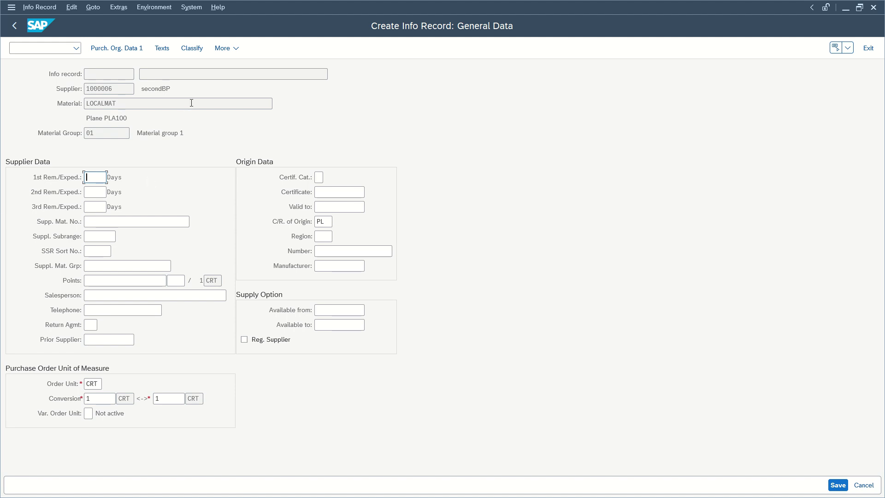
pyautogui.click(285, 240)
pyautogui.press('Return')
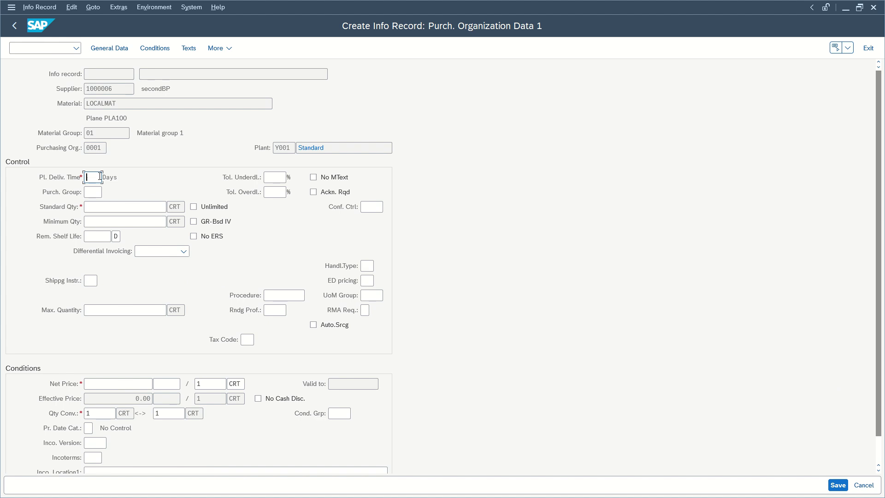
# - Enter delivery time 4 days, standard quantity 5, net price 90 USD and attempt to save
pyautogui.click(95, 178)
pyautogui.write('4')
pyautogui.click(98, 207)
pyautogui.write('5')
pyautogui.click(107, 384)
pyautogui.write('1')
pyautogui.click(166, 384)
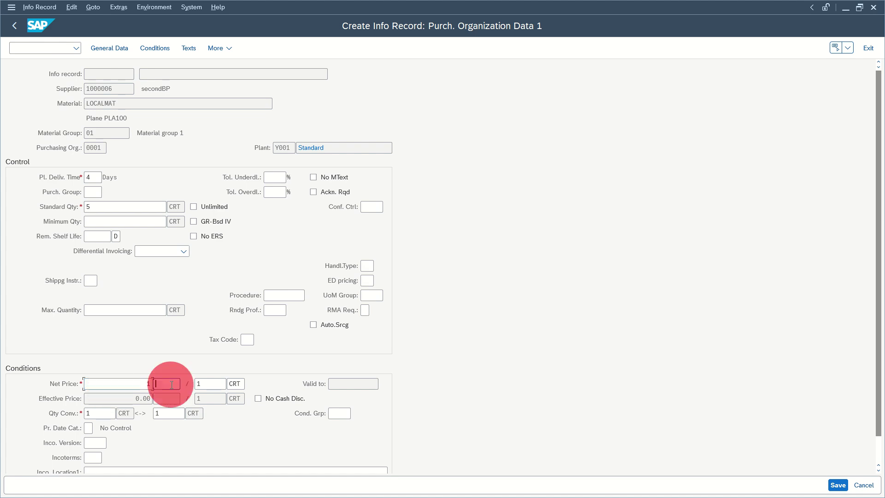
pyautogui.click(142, 383)
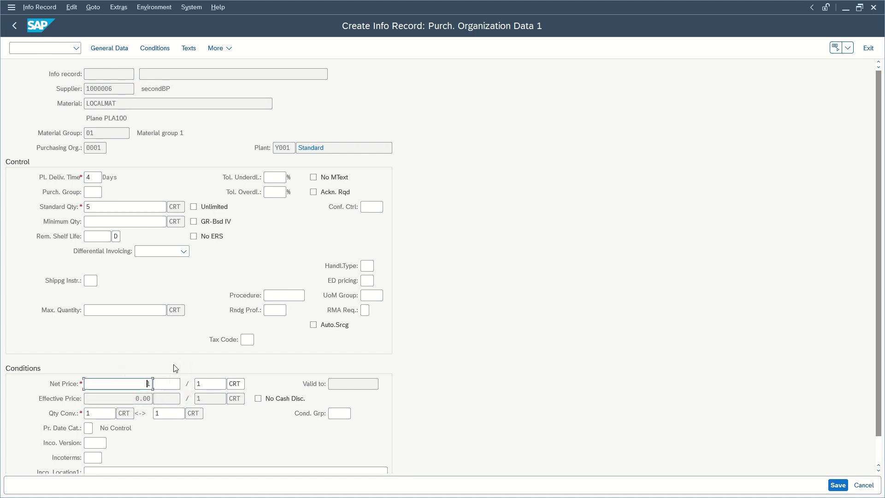
pyautogui.write('90')
pyautogui.press('Tab')
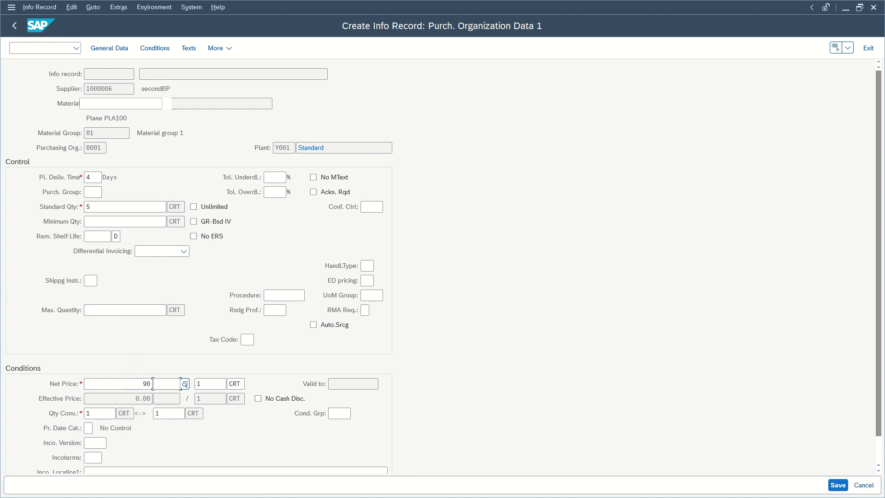
pyautogui.write('USD')
pyautogui.press('Tab')
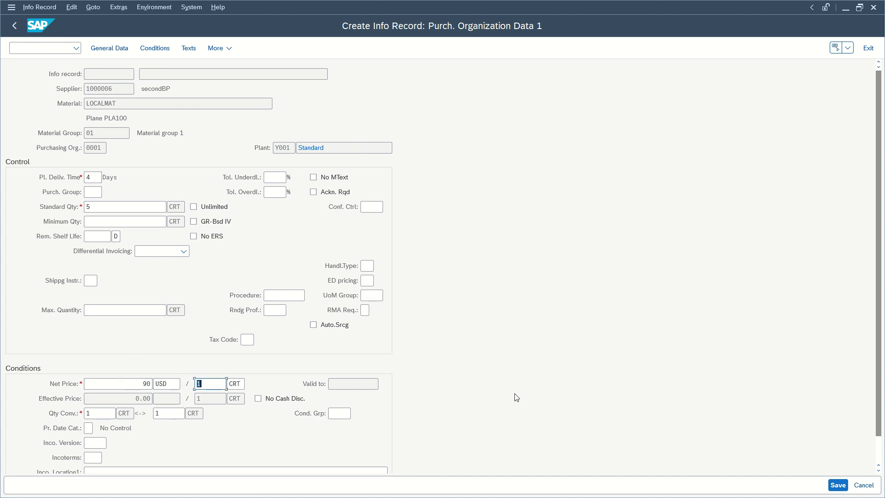
pyautogui.click(838, 485)
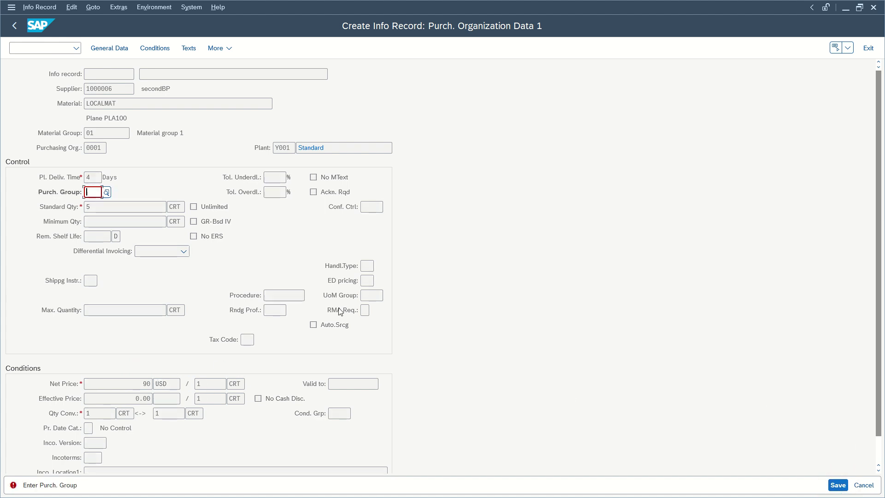
pyautogui.click(105, 193)
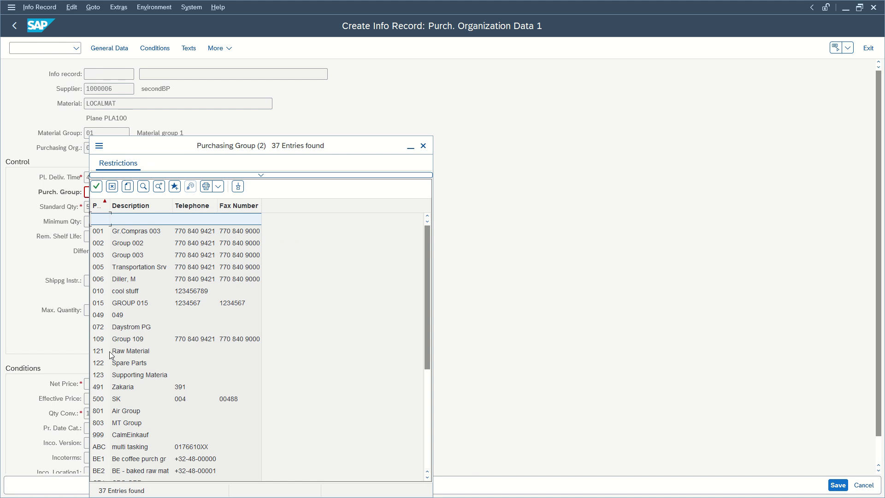
pyautogui.doubleClick(139, 351)
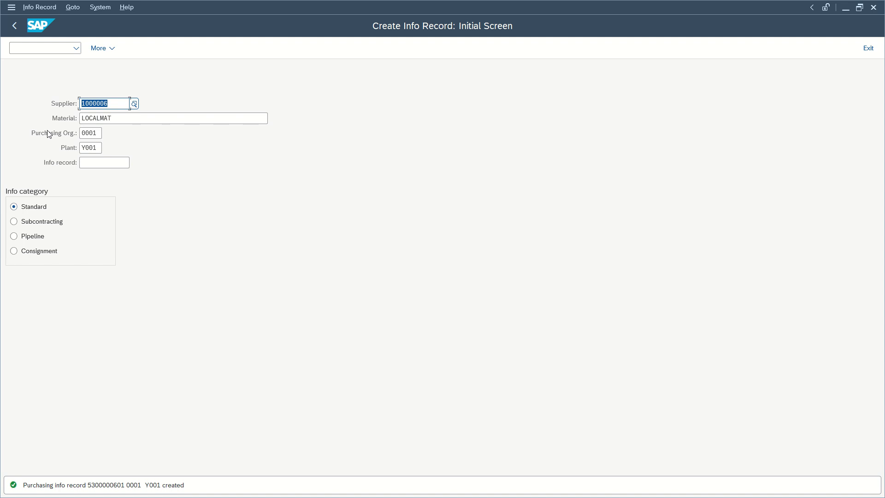
pyautogui.click(83, 147)
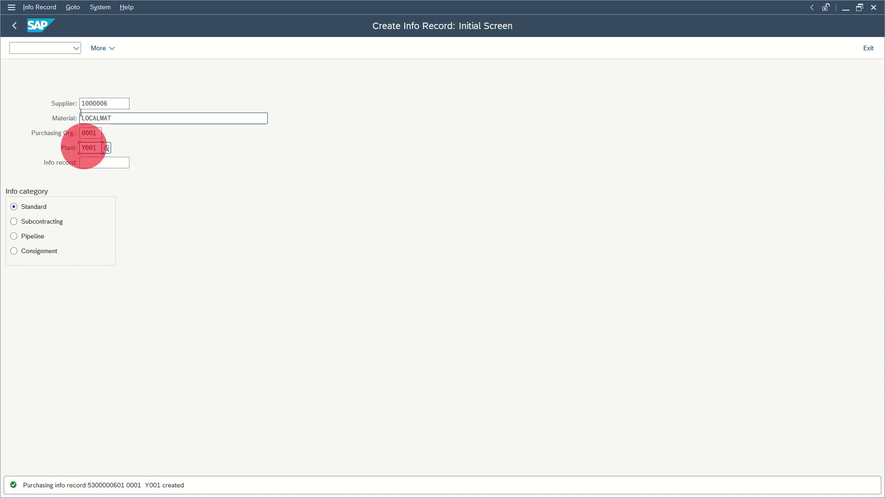
pyautogui.click(121, 103)
pyautogui.moveTo(129, 103); pyautogui.dragTo(99, 104)
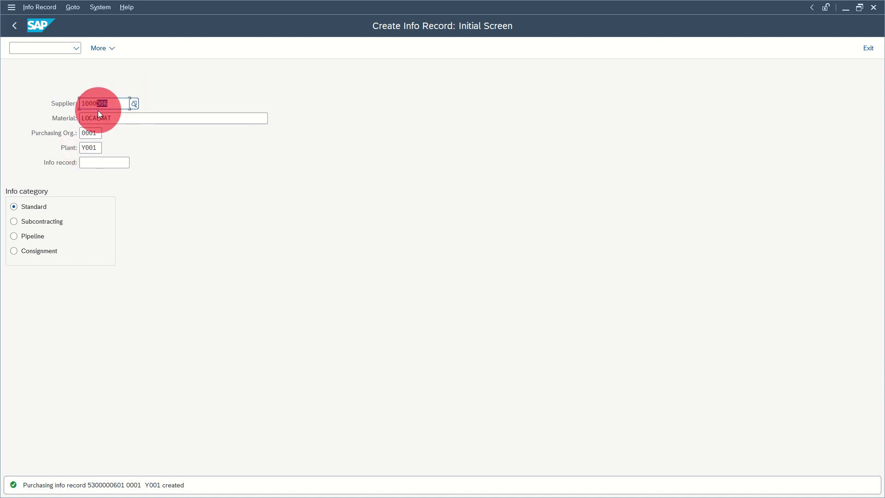